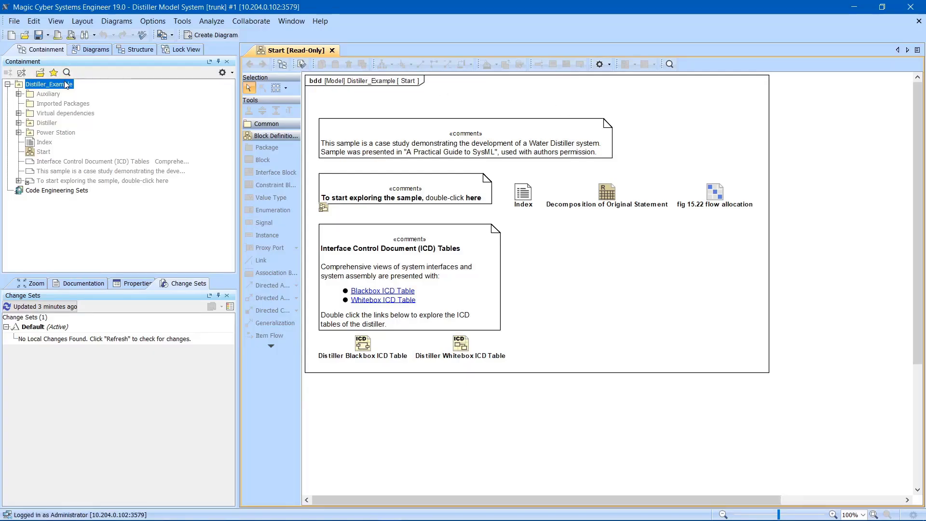
Step: Mark the Auxiliary and Imported Packages packages as hidden through Project Usages > Hide Packages
click(48, 94)
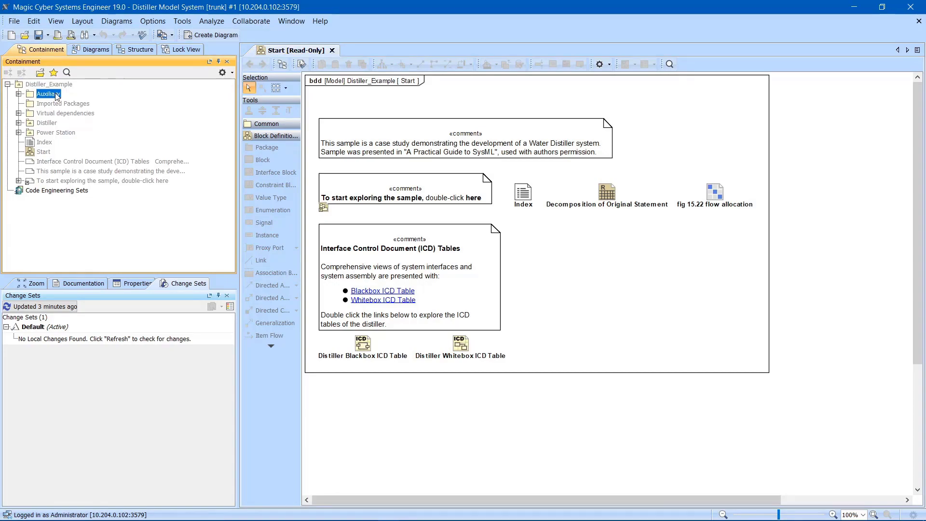
right_click(48, 94)
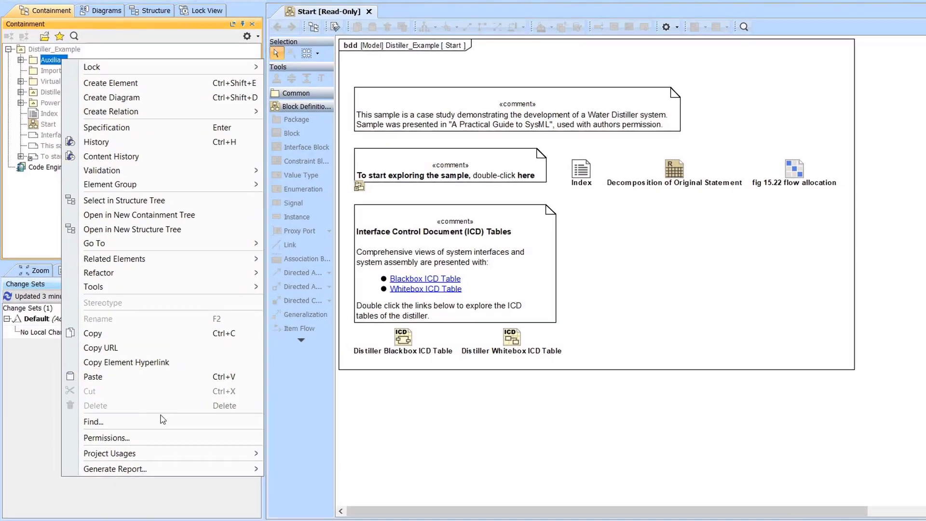
mouse_move(133, 466)
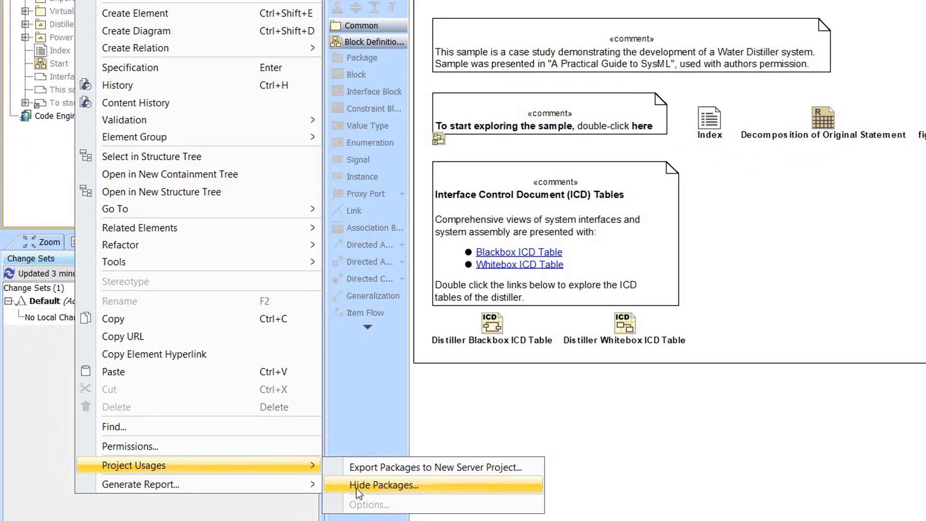
click(363, 490)
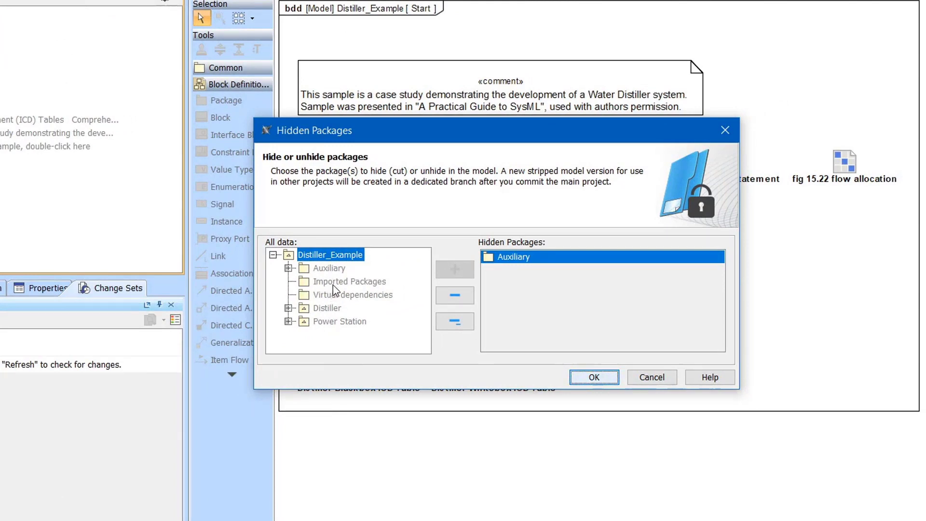
click(340, 282)
click(454, 270)
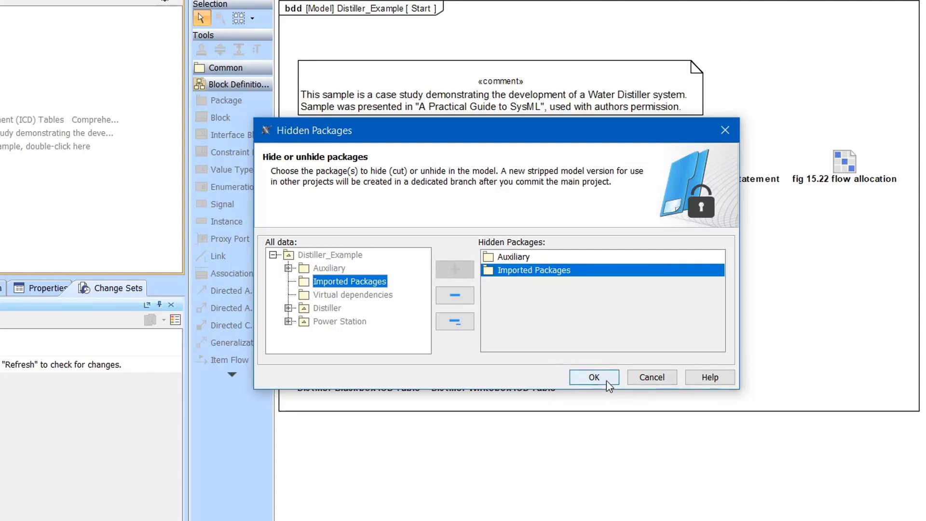
click(594, 377)
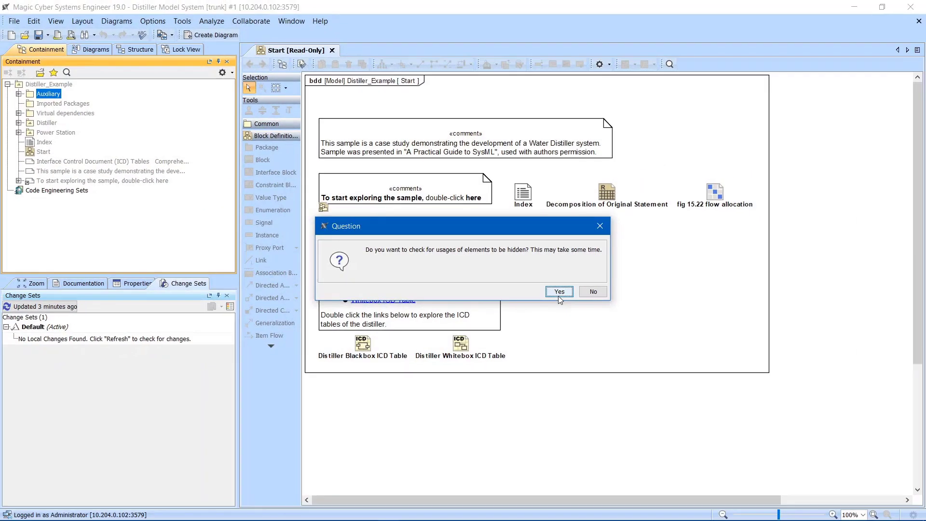
Step: Check usages, then hide both packages despite their 48 usages and acknowledge the commit notice
click(559, 292)
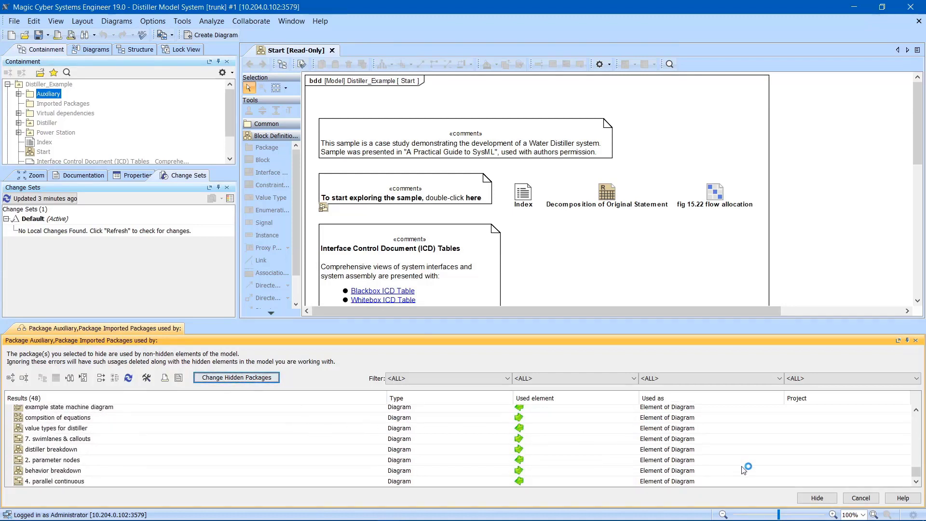
click(817, 498)
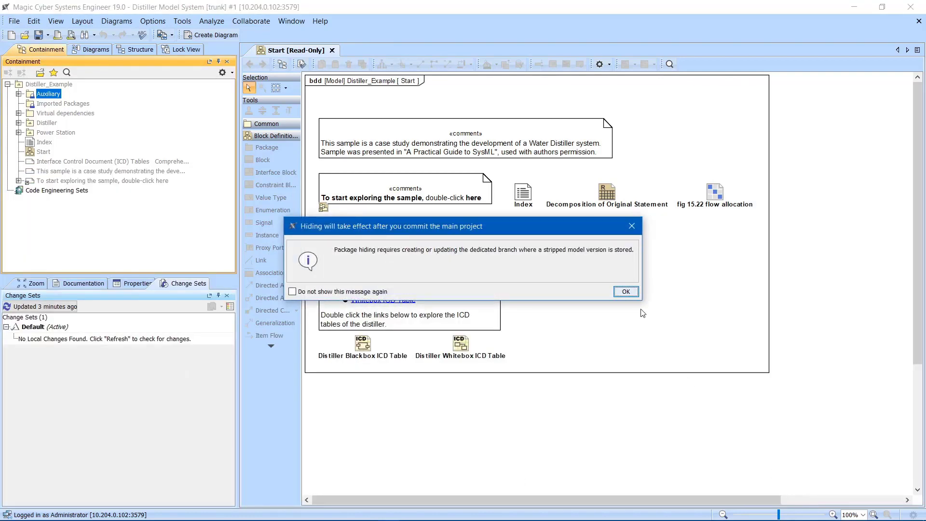
click(626, 291)
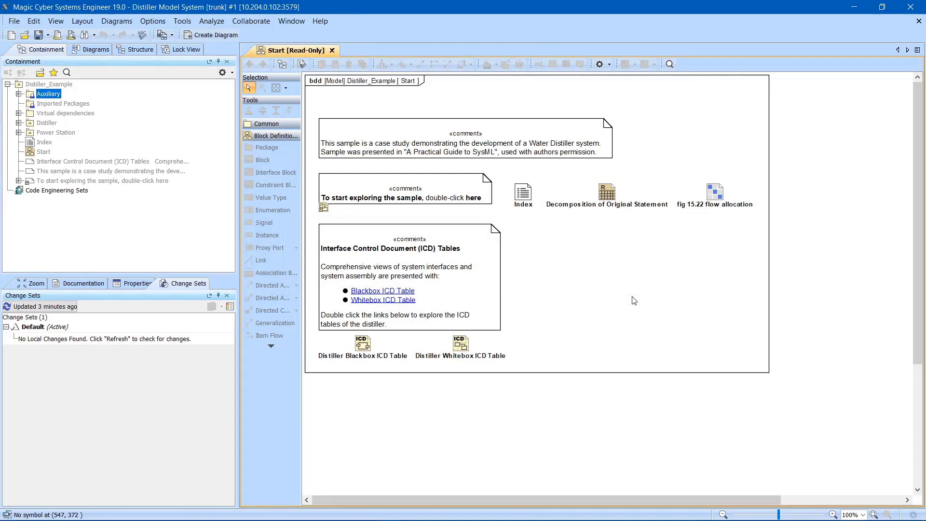
Step: Commit the project with comment 'Hidden packages' and follow the Public Project branch notification
key(ctrl+k)
text(Hidden packages)
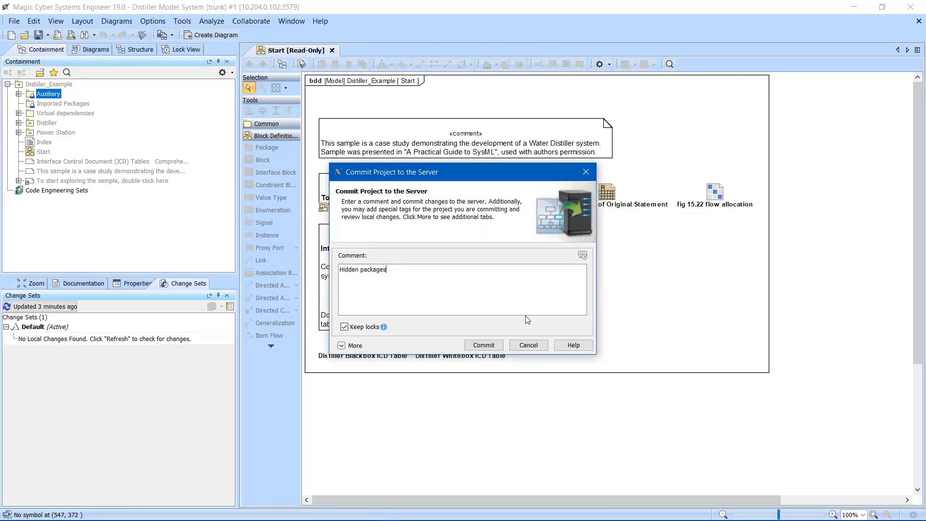
click(489, 345)
click(484, 345)
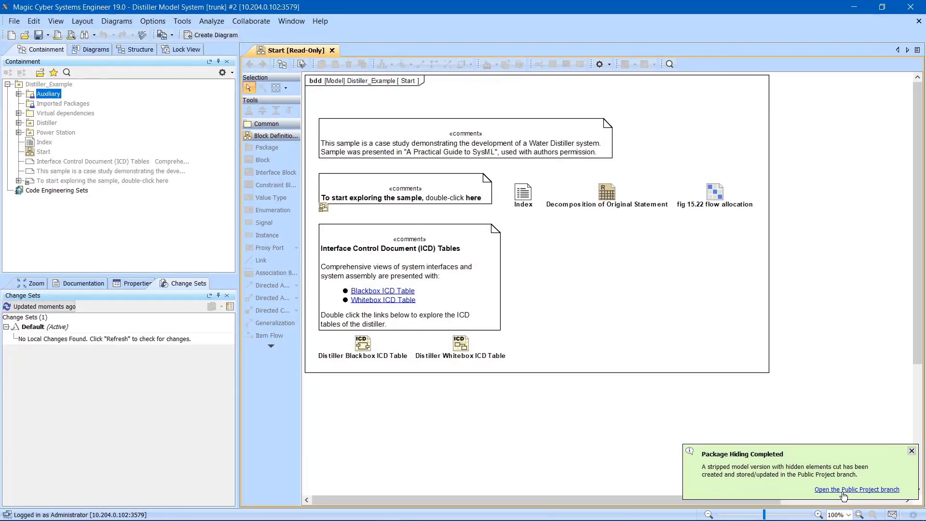
click(844, 492)
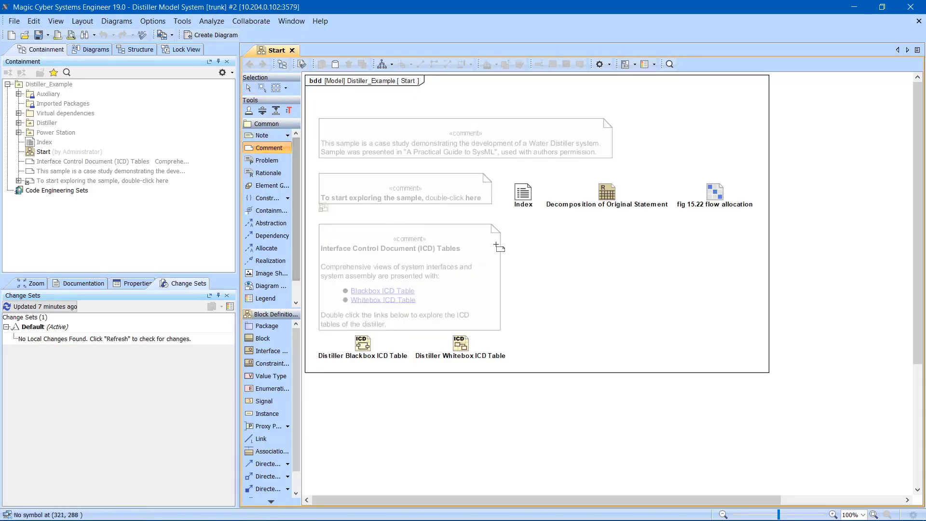
Step: Add a Start diagram comment about hiding packages and commit it as 'Added a comment'
drag(530, 254, 698, 325)
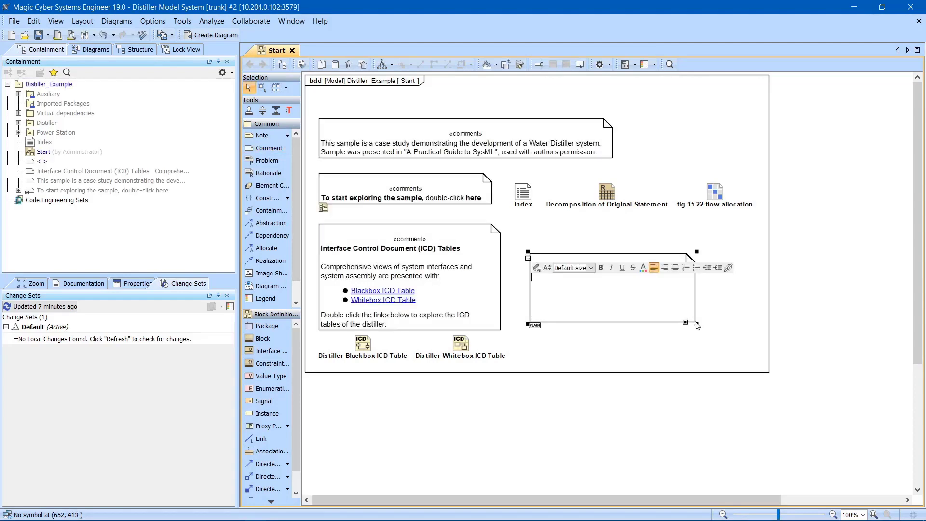
text(This sample was modified by hiding packages. It helps to hide unnecessary information from the public branch, although all other changes can be synchronized easily.)
click(681, 340)
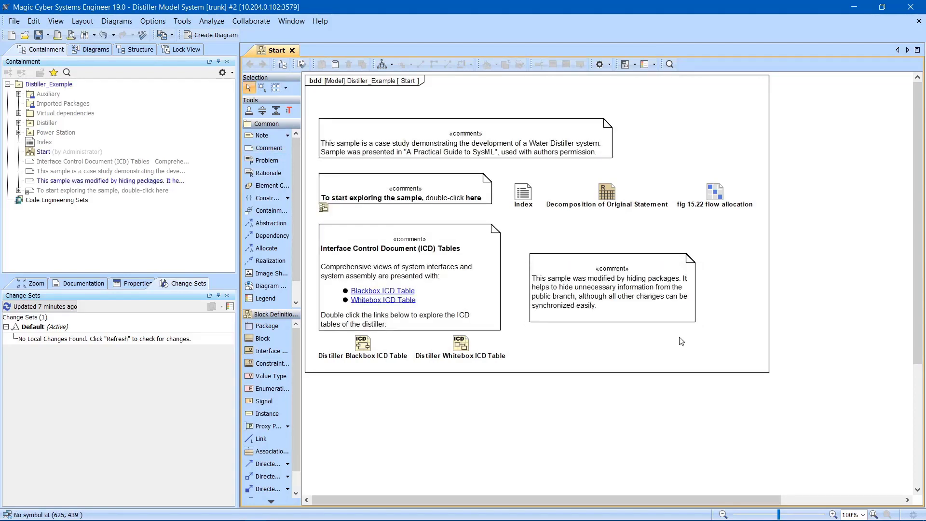
key(ctrl+k)
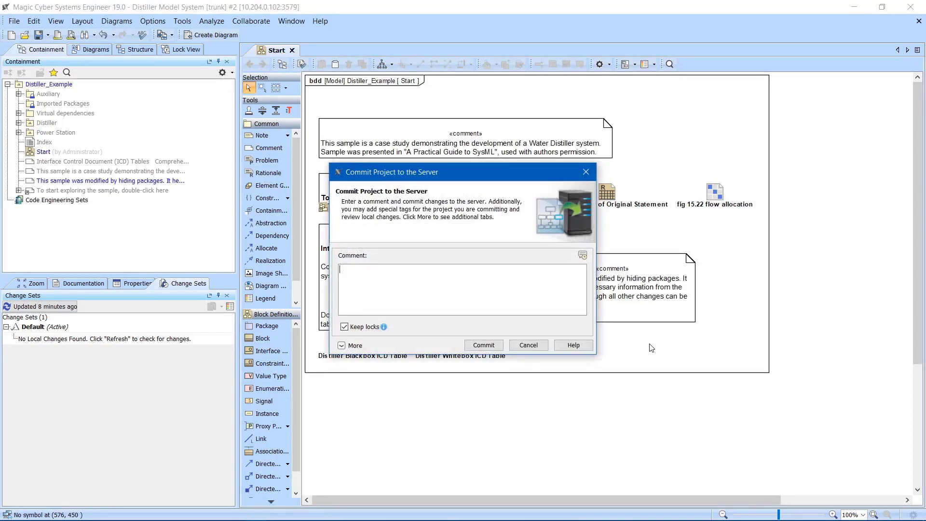
text(Added a comment)
click(484, 344)
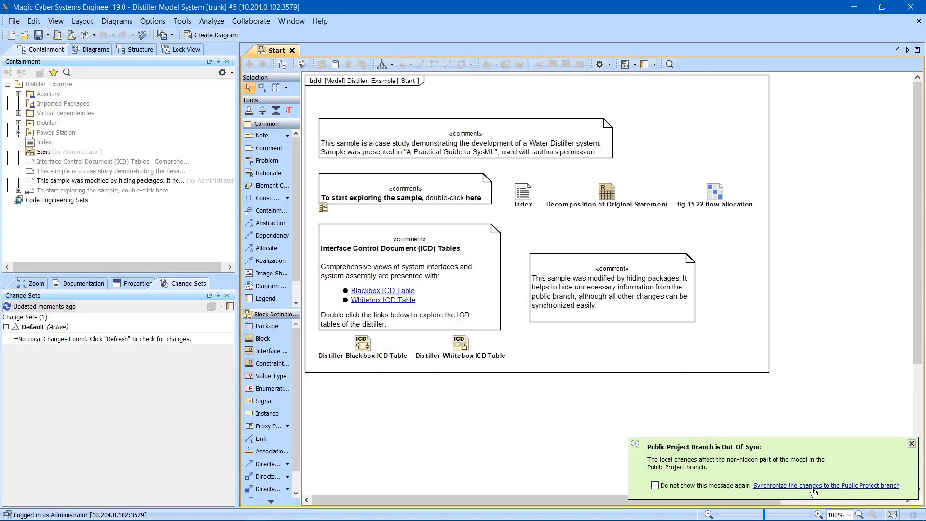
Step: Open the read-only Distiller Model System Public Project branch from the server
click(251, 21)
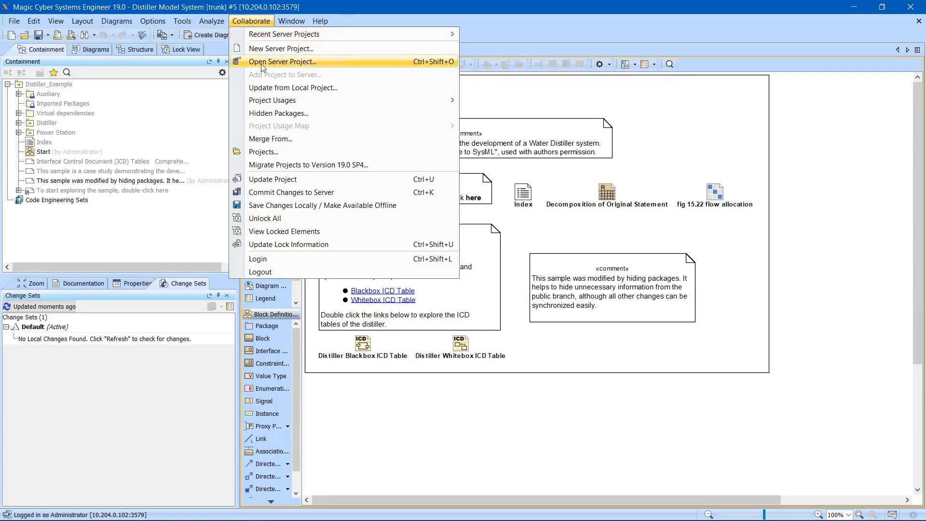
click(263, 151)
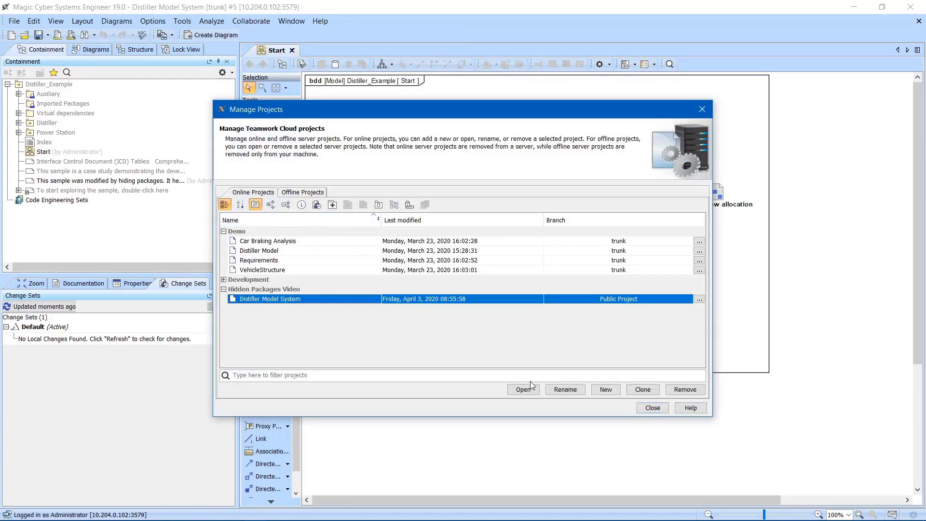
click(525, 390)
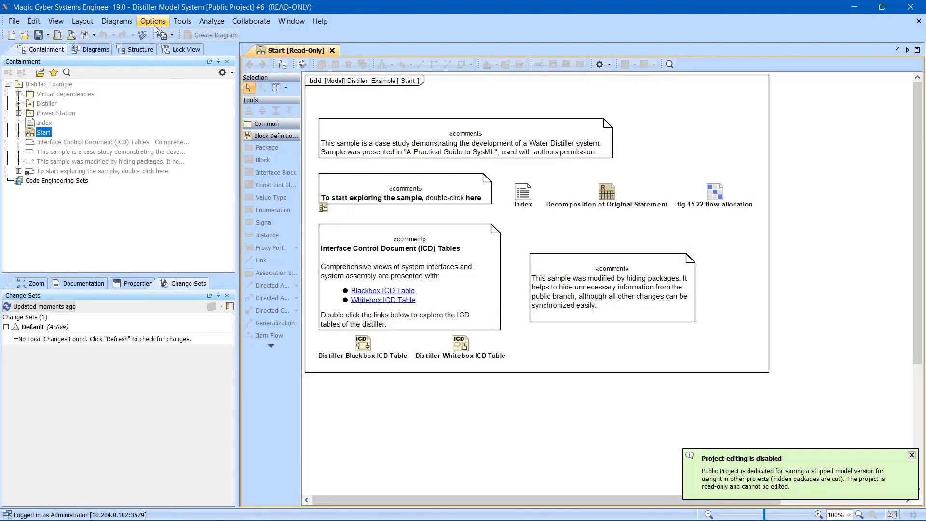
Step: Set the Collaboration Synchronization Mode to Automatic in the project options
click(153, 20)
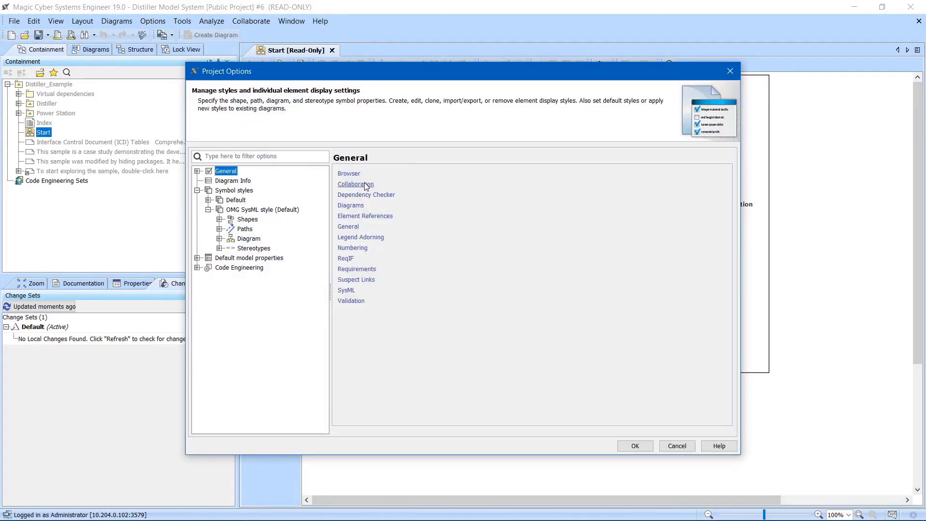
click(356, 184)
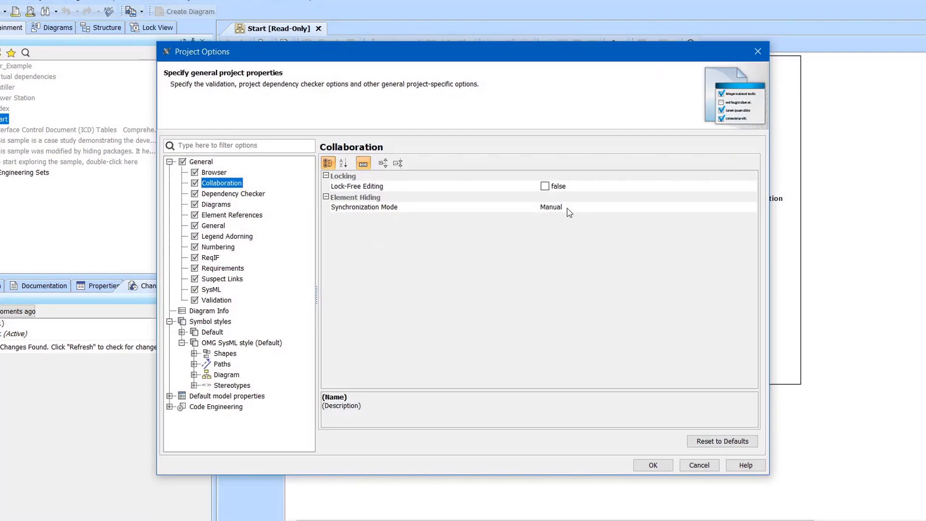
click(550, 210)
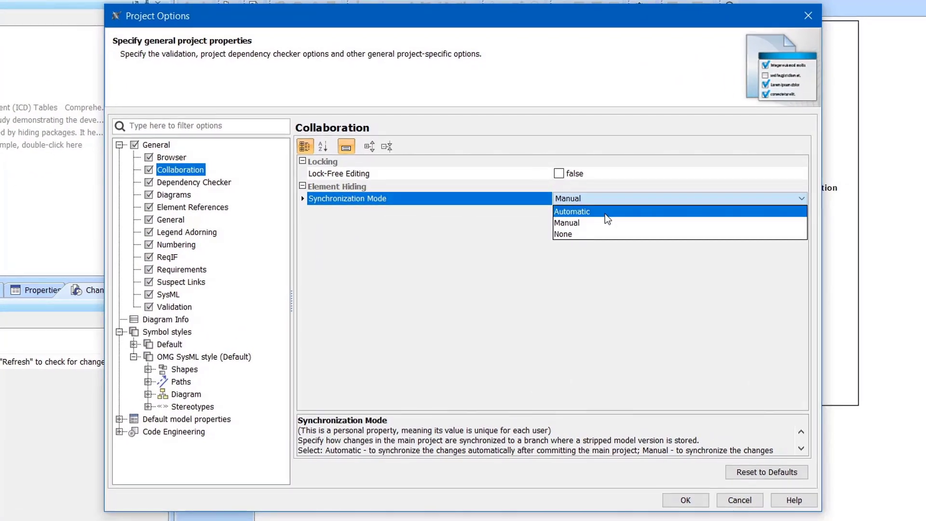
click(608, 212)
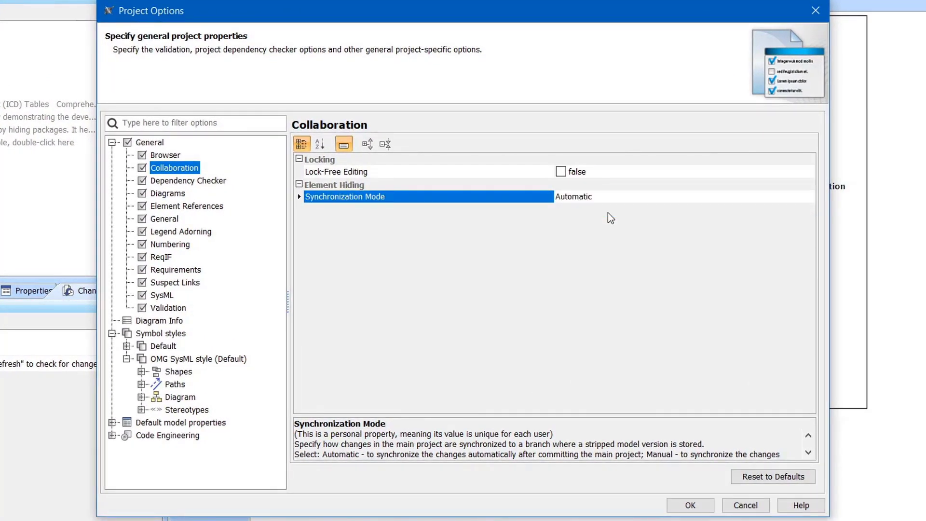